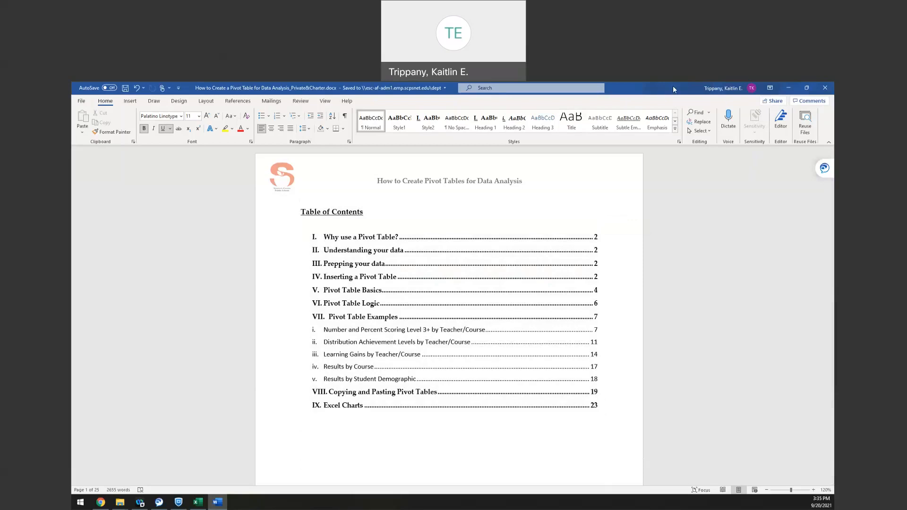
# Step: Switch to the Excel student data workbook and examine the student records in rows 2 to 4 across the columns
pyautogui.moveTo(673, 87); pyautogui.dragTo(834, 90)
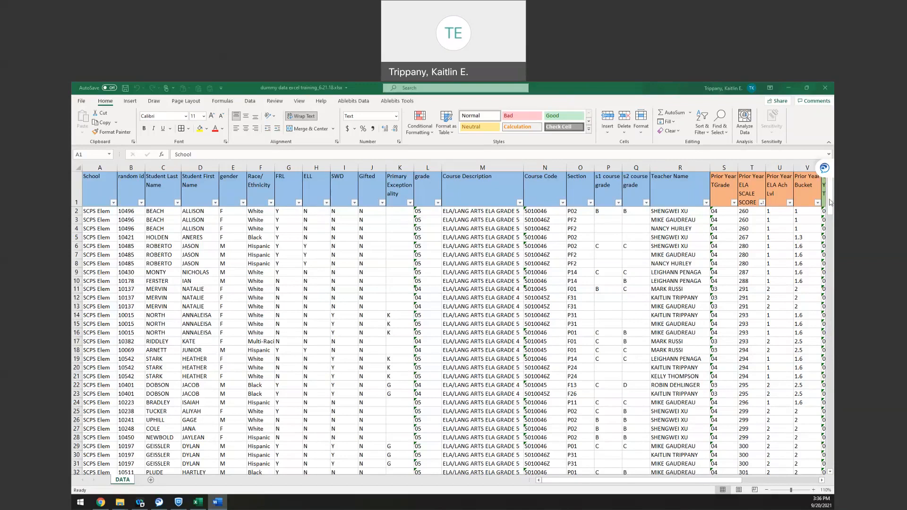
pyautogui.click(184, 251)
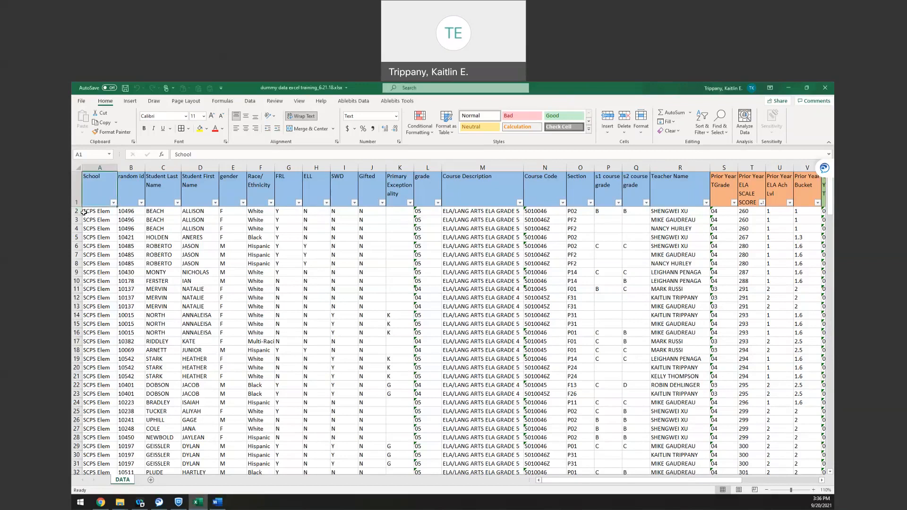
pyautogui.moveTo(77, 212); pyautogui.dragTo(74, 226)
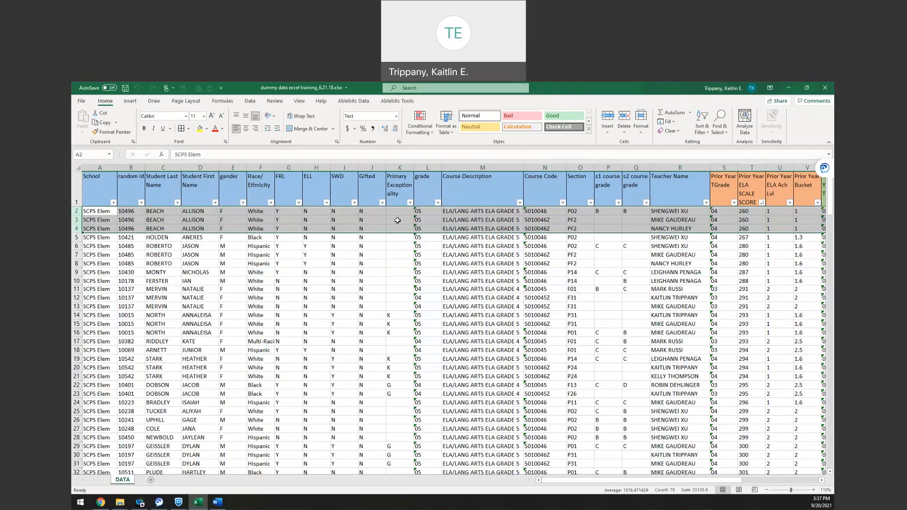
pyautogui.moveTo(557, 484); pyautogui.dragTo(577, 484)
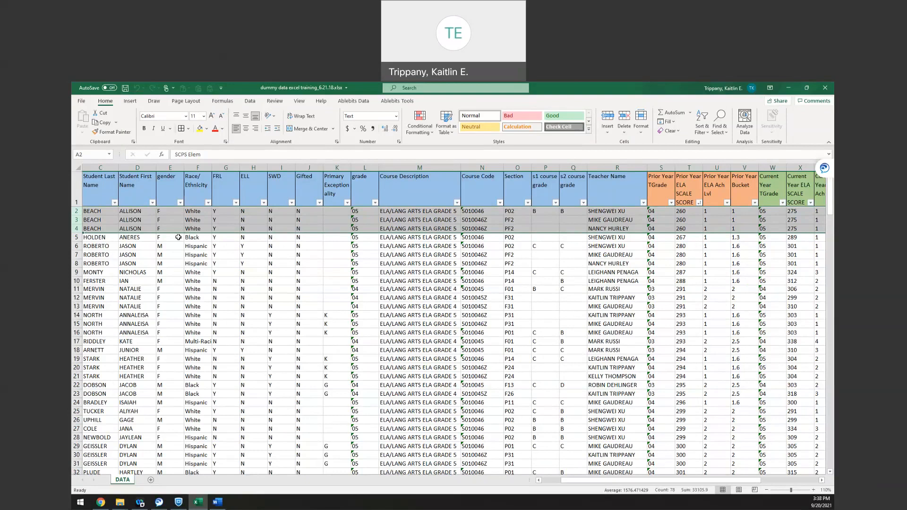
pyautogui.click(286, 299)
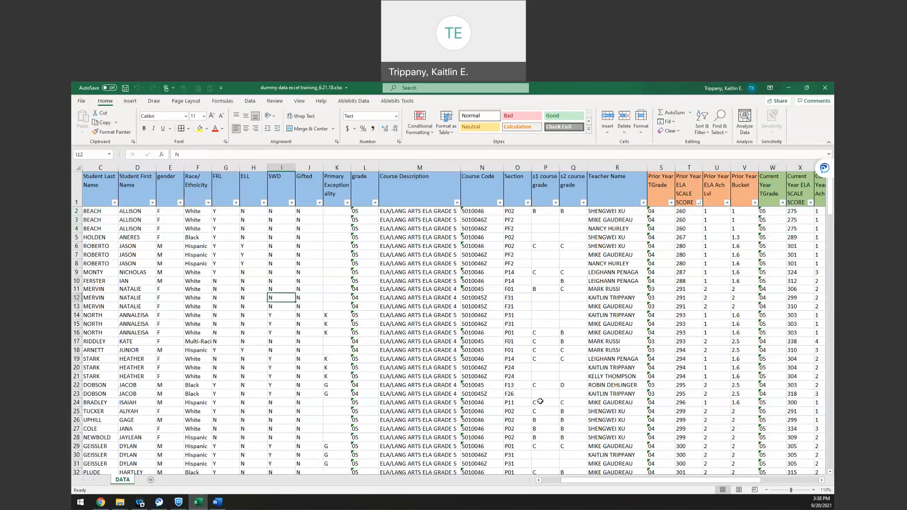
pyautogui.moveTo(588, 481); pyautogui.dragTo(544, 484)
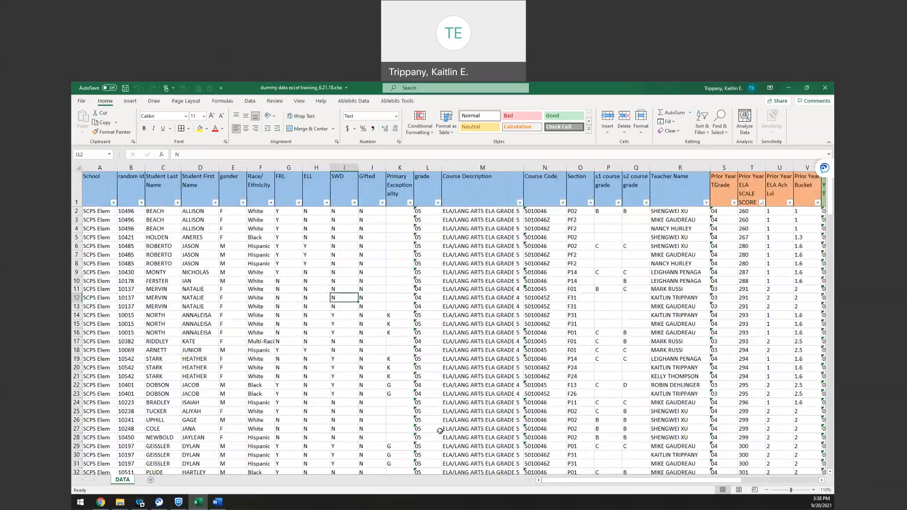
# Step: Review the School, random id, student name, FRL, ELL, SWD, Gifted and Primary Exceptionality column headers in row 1
pyautogui.click(128, 316)
pyautogui.click(101, 202)
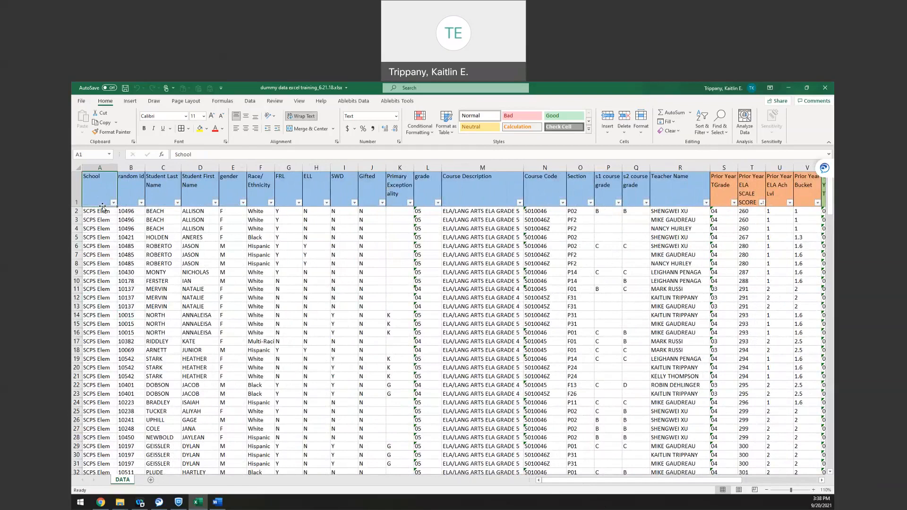
pyautogui.click(132, 190)
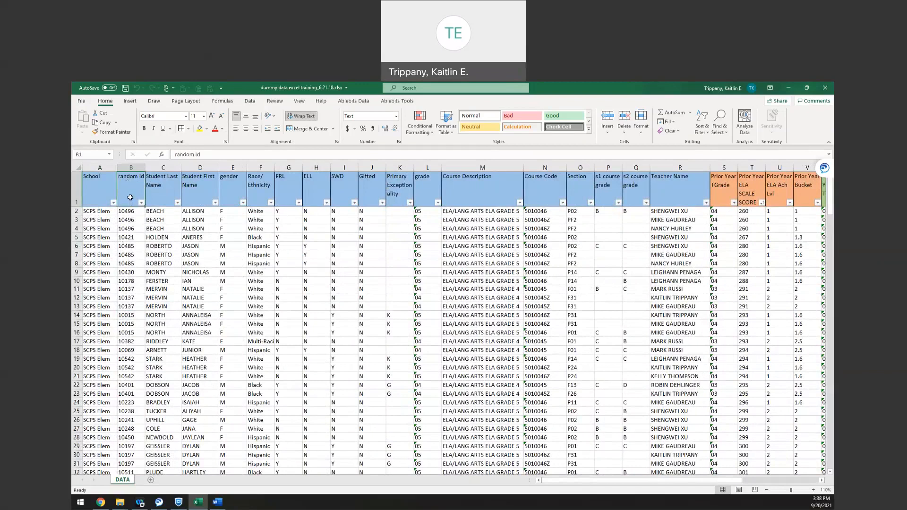
pyautogui.click(167, 182)
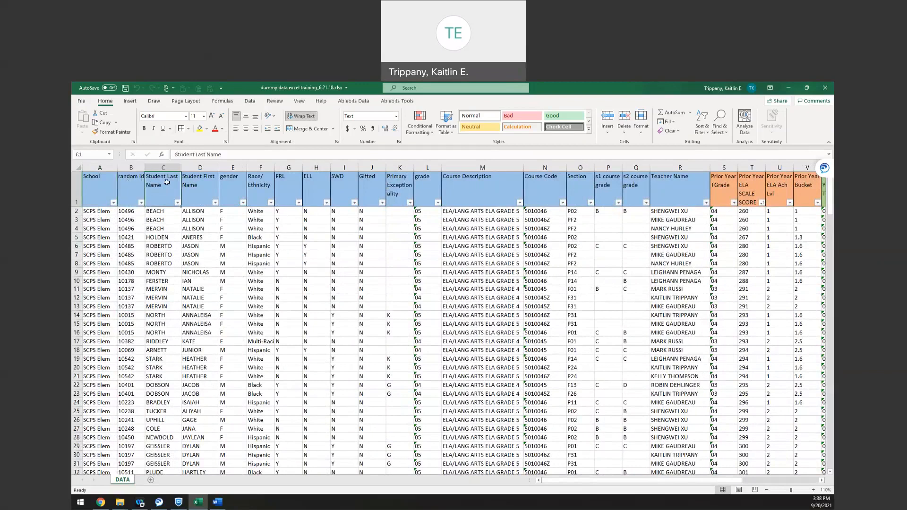
pyautogui.click(201, 188)
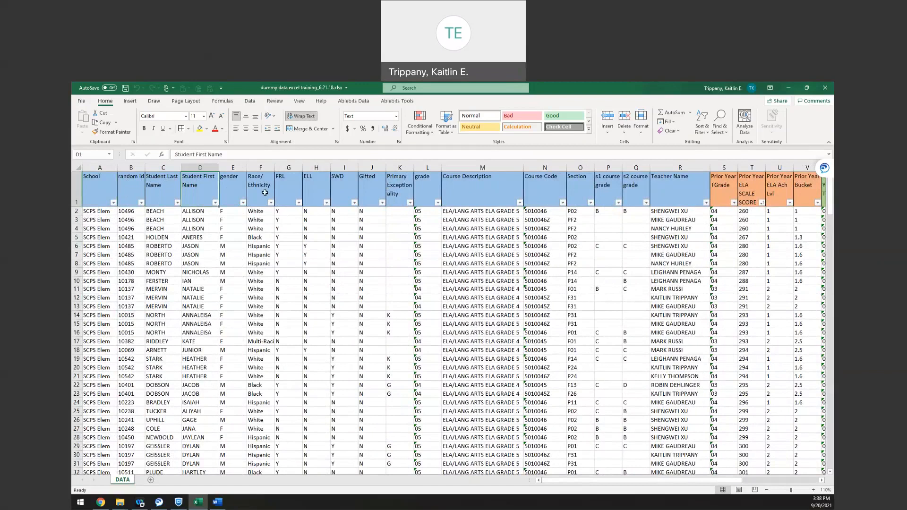
pyautogui.click(286, 192)
pyautogui.click(312, 193)
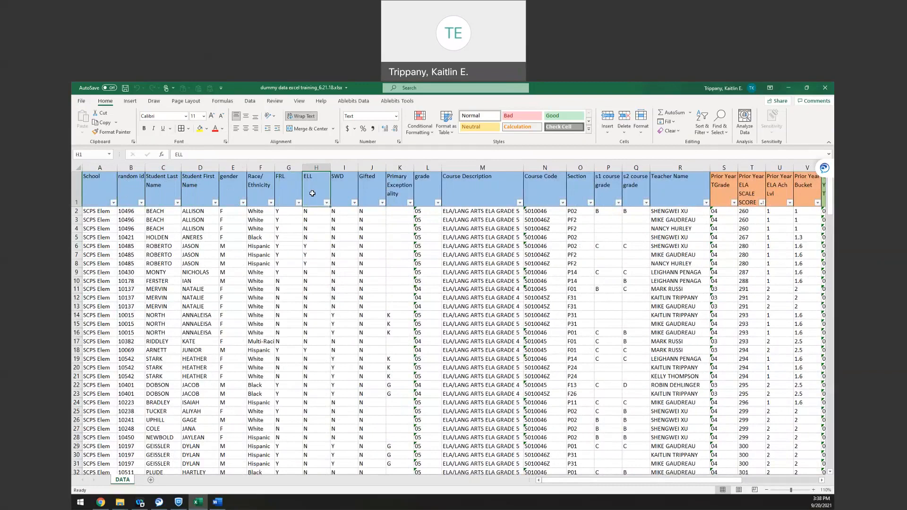
pyautogui.click(345, 192)
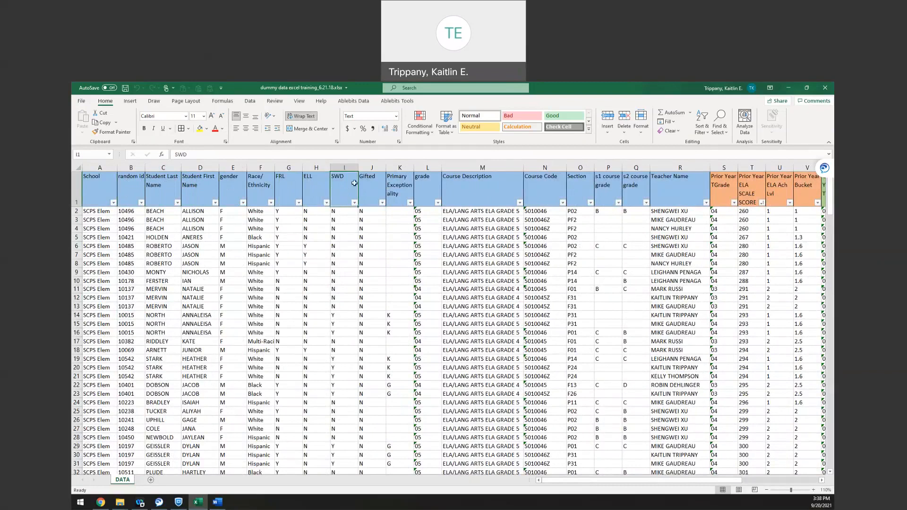
pyautogui.click(362, 184)
pyautogui.click(395, 184)
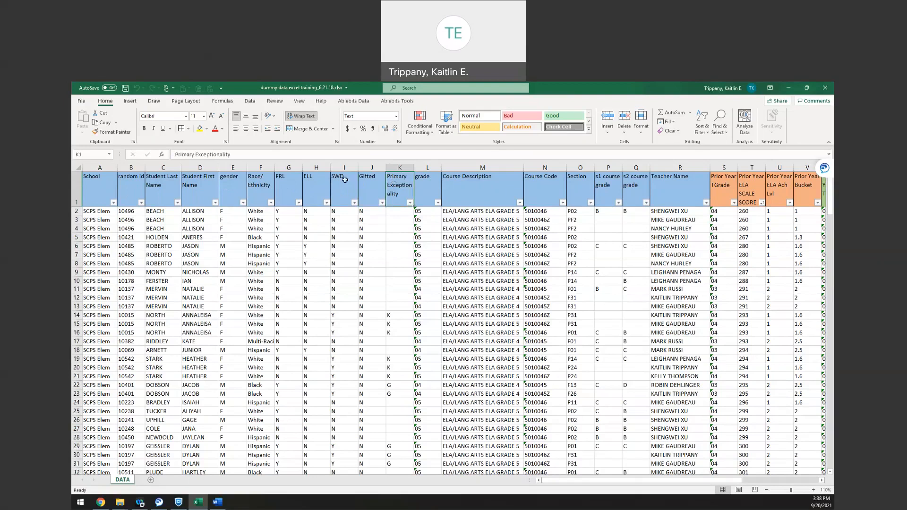
pyautogui.click(346, 180)
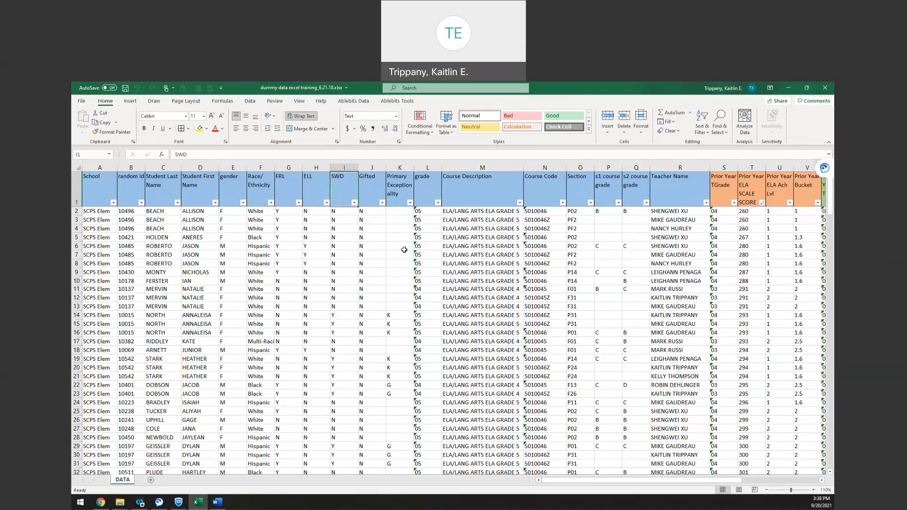
# Step: Review the grade, Course Description, Course Code, Section, semester course grade and Teacher Name column headers
pyautogui.click(421, 193)
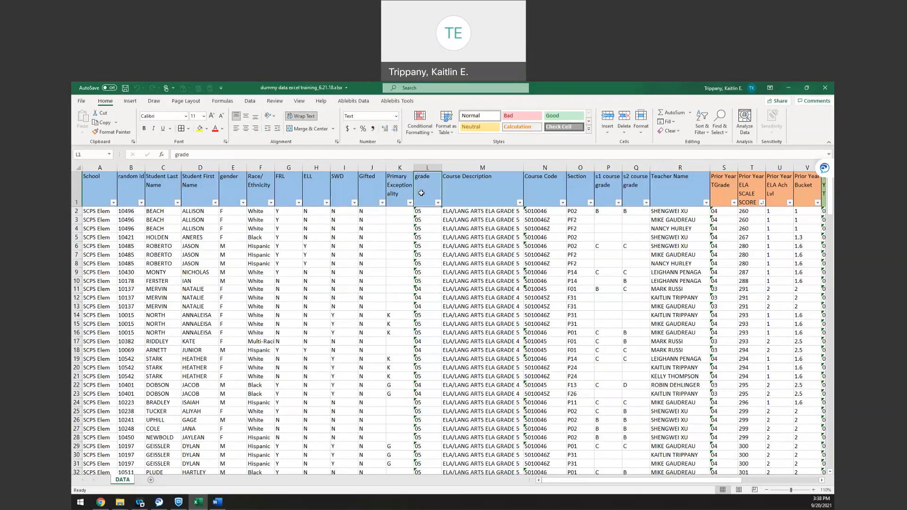
pyautogui.click(510, 190)
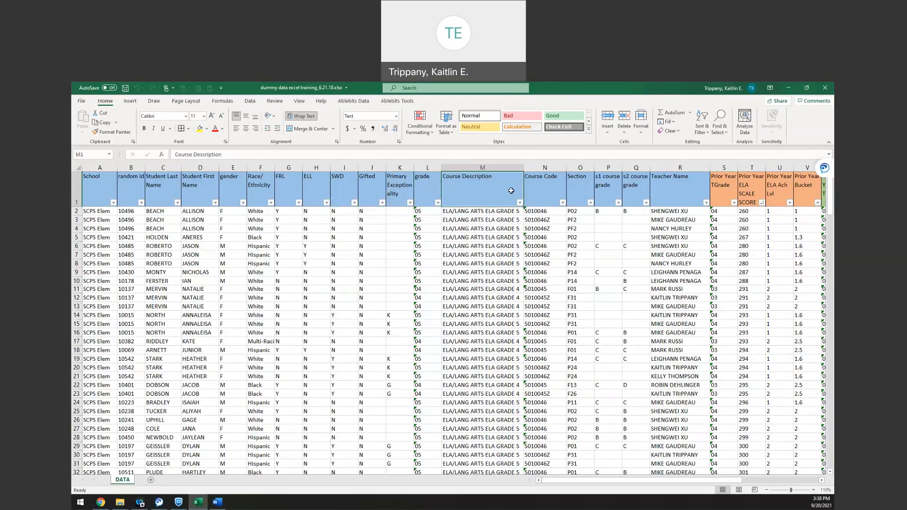
pyautogui.click(554, 192)
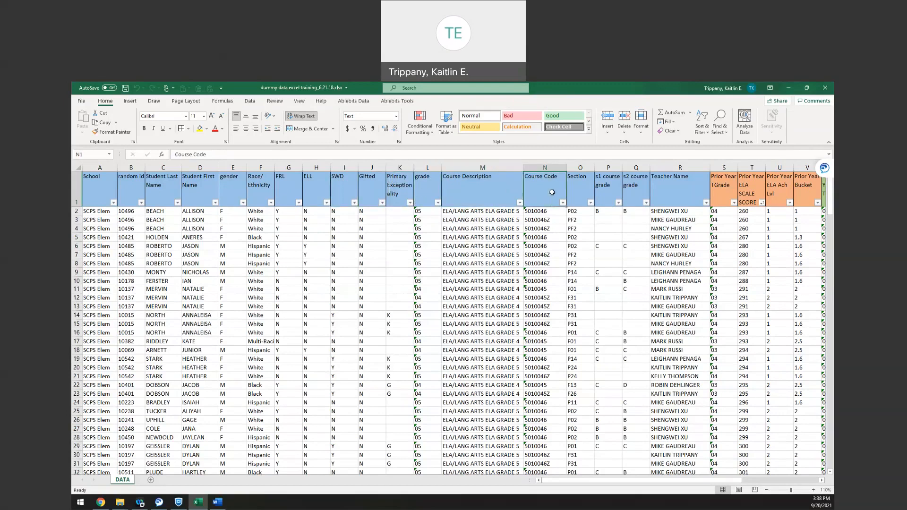
pyautogui.click(583, 195)
pyautogui.click(601, 187)
pyautogui.click(627, 189)
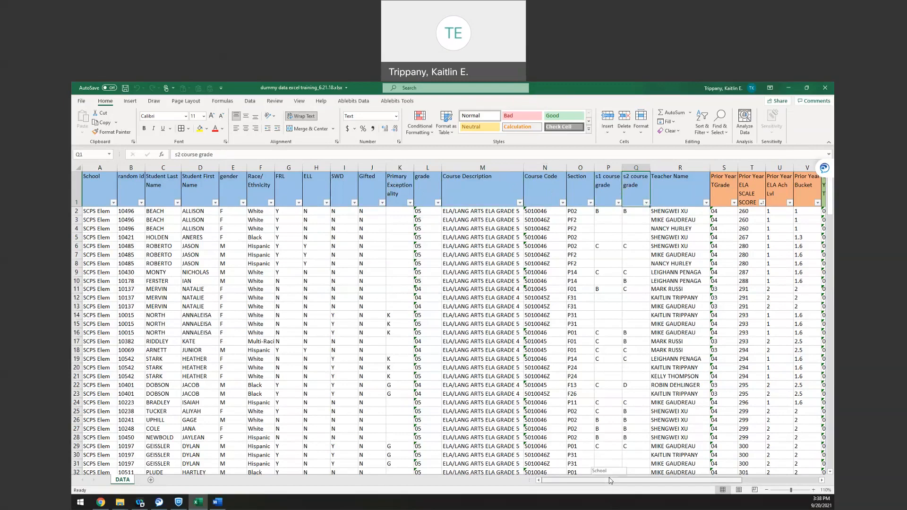
pyautogui.moveTo(610, 482); pyautogui.dragTo(688, 483)
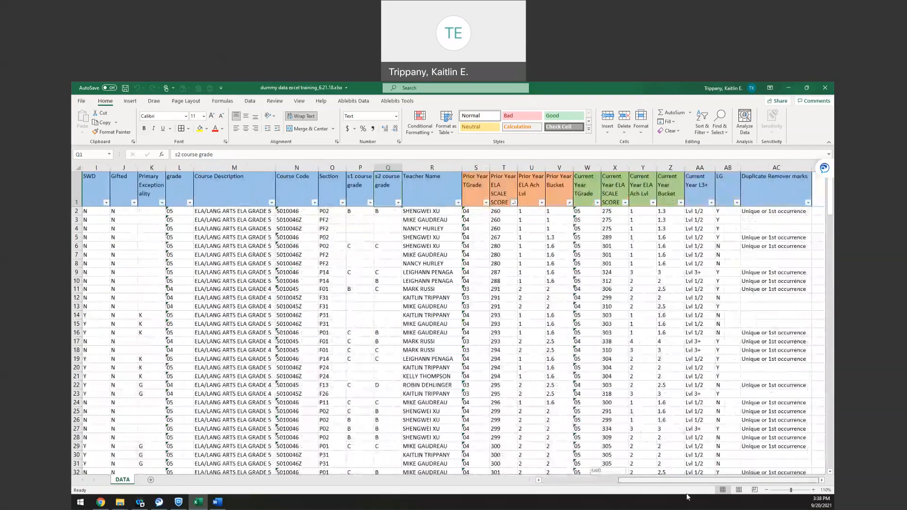
pyautogui.click(437, 194)
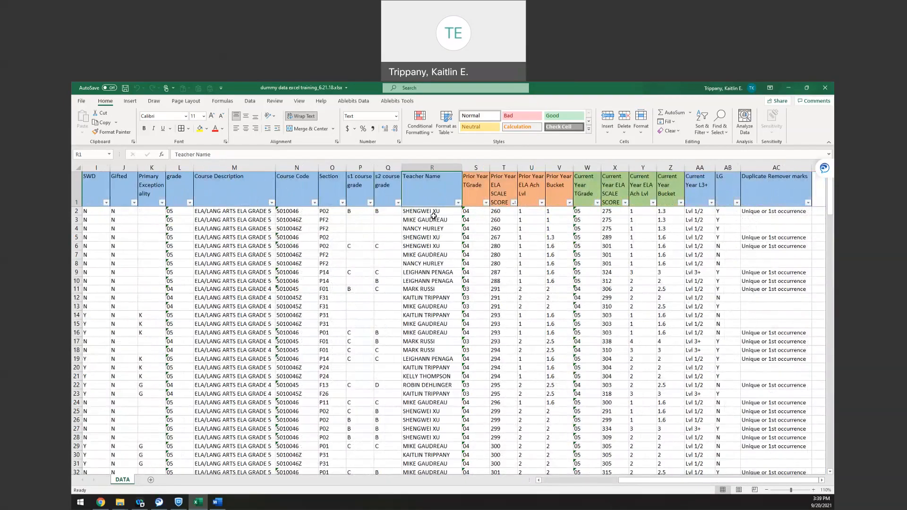
# Step: Review the four orange prior-year column headers, including the filter values available for Prior Year ELA Ach Lvl
pyautogui.click(480, 194)
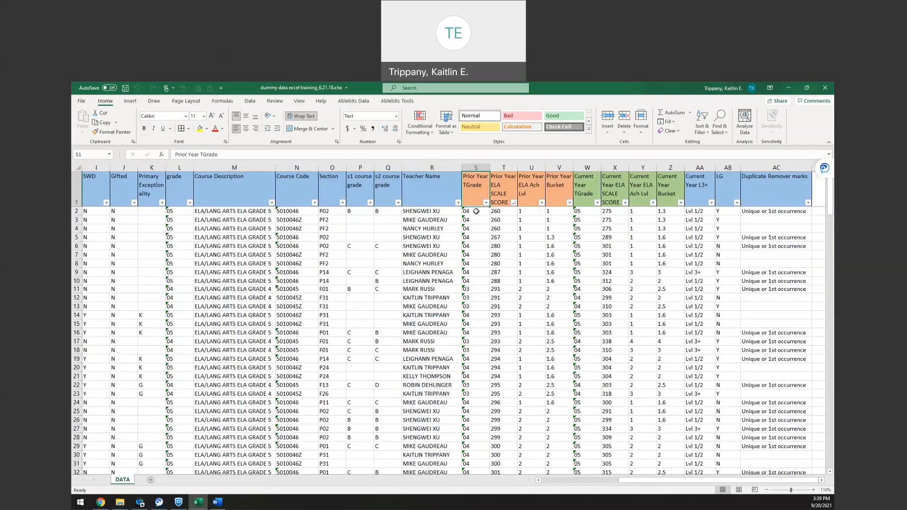
pyautogui.click(496, 189)
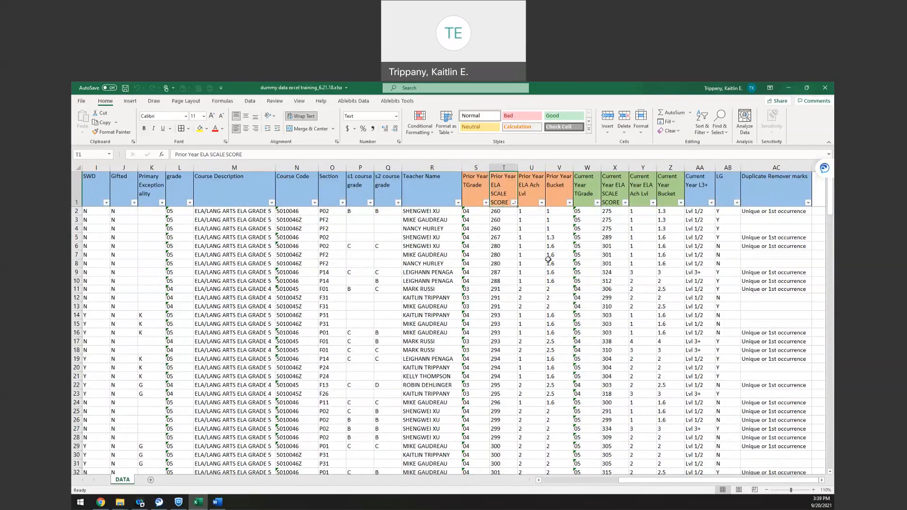
pyautogui.click(527, 203)
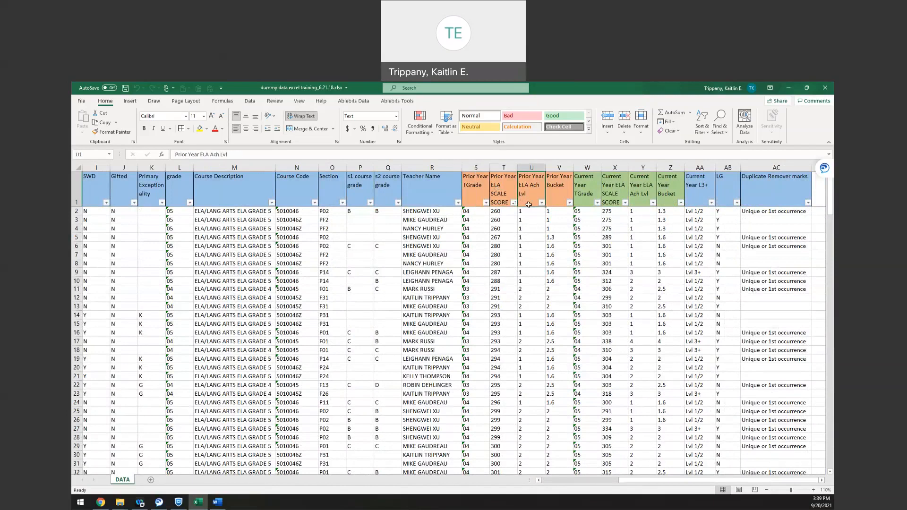
pyautogui.click(542, 203)
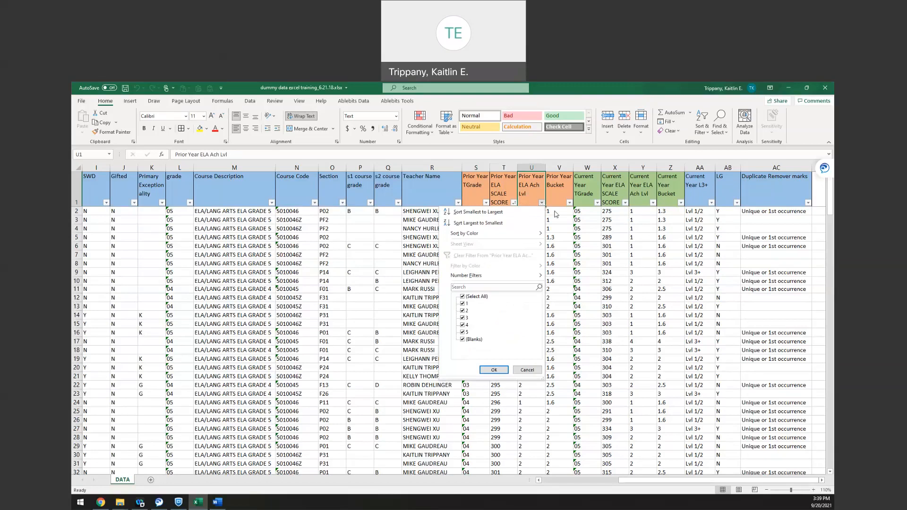
pyautogui.click(555, 212)
pyautogui.click(560, 198)
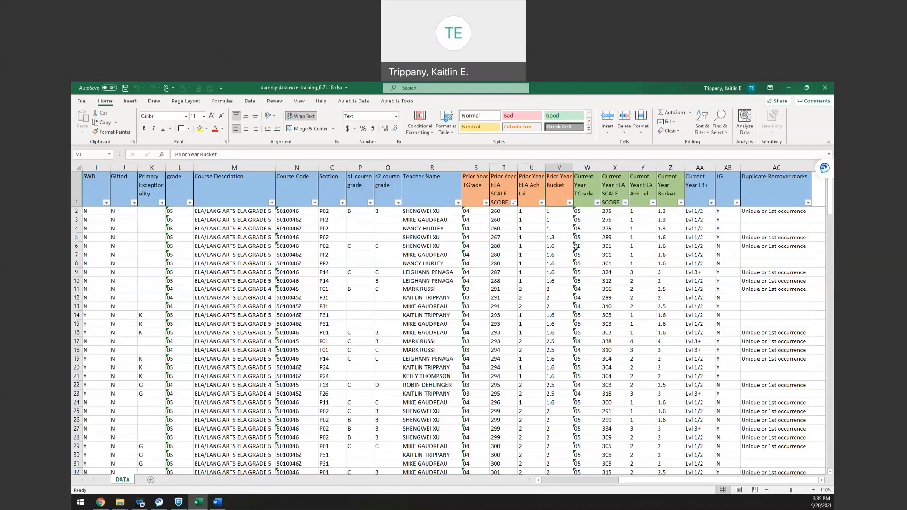
# Step: Review the green current-year column headers, followed by the Current Year L3+, LG and Duplicate Remover marks headers
pyautogui.moveTo(593, 188); pyautogui.dragTo(657, 186)
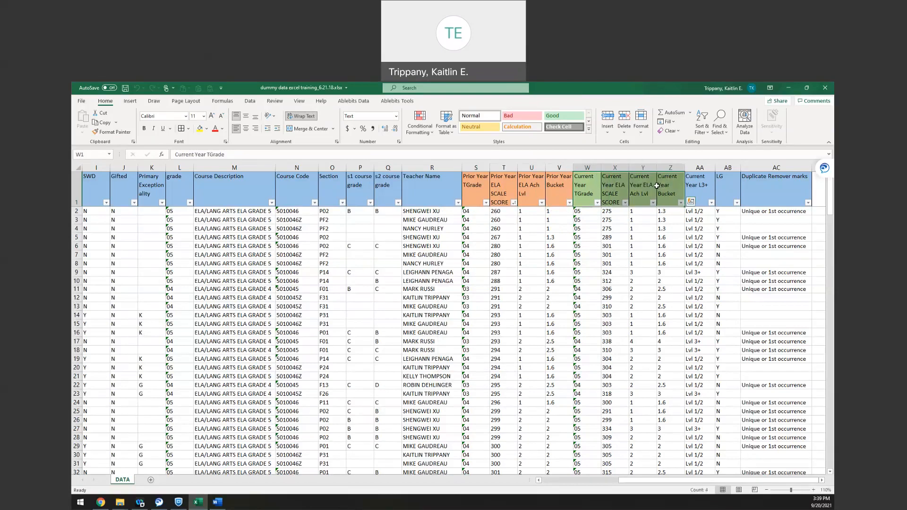
pyautogui.click(691, 192)
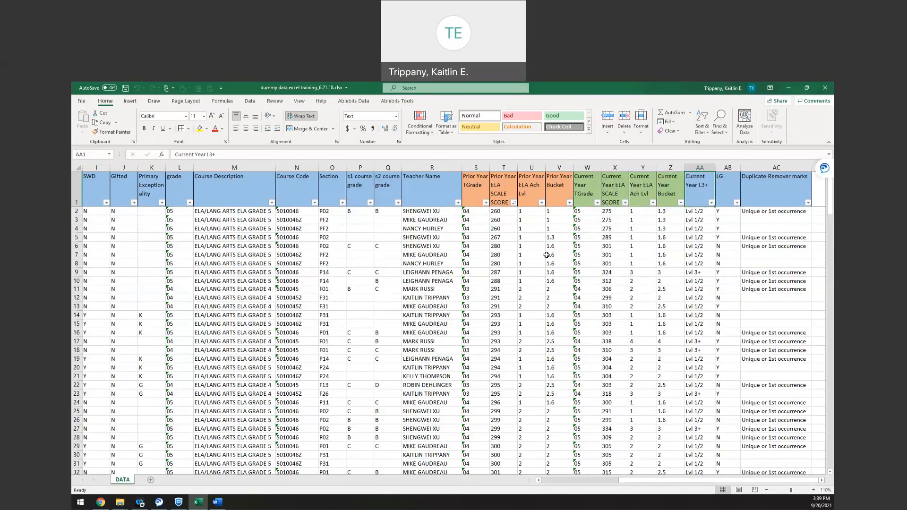
pyautogui.click(744, 196)
pyautogui.click(722, 195)
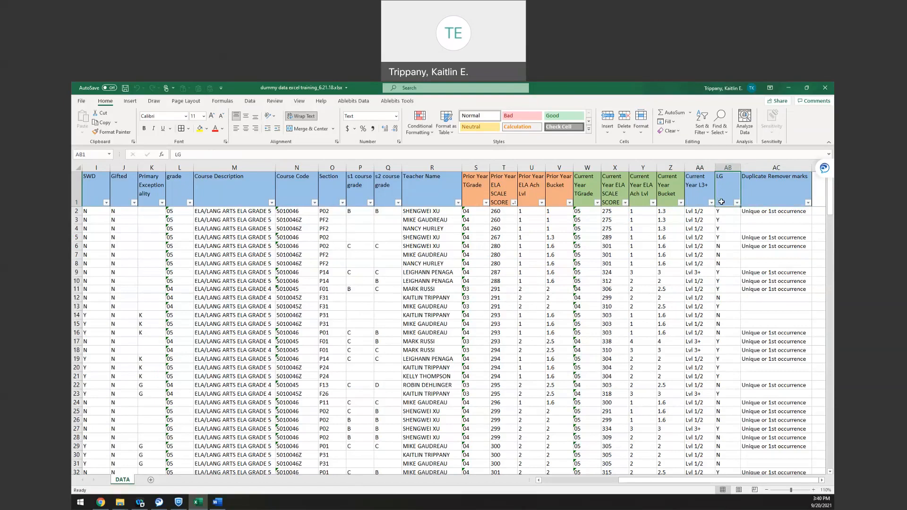
pyautogui.click(788, 193)
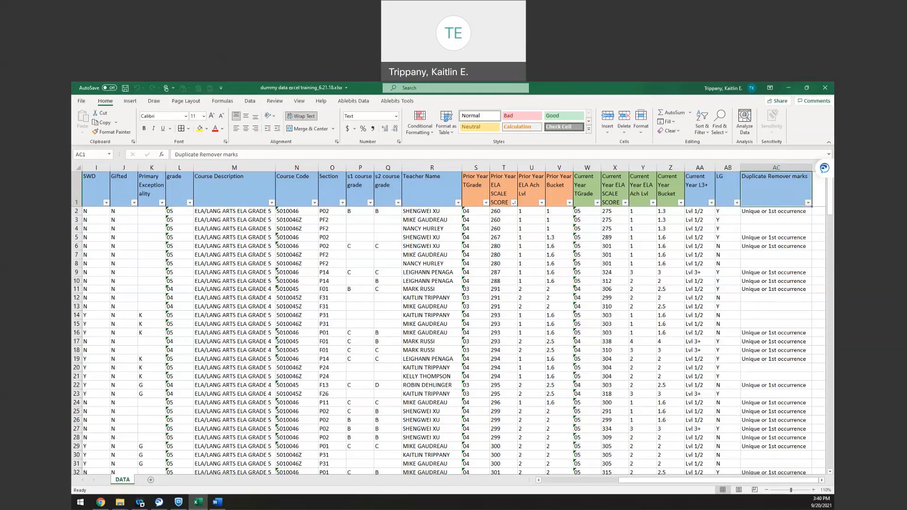
# Step: Check the number format of the first Prior Year ELA SCALE SCORE value in T2 and review the available format options
pyautogui.moveTo(638, 481); pyautogui.dragTo(520, 494)
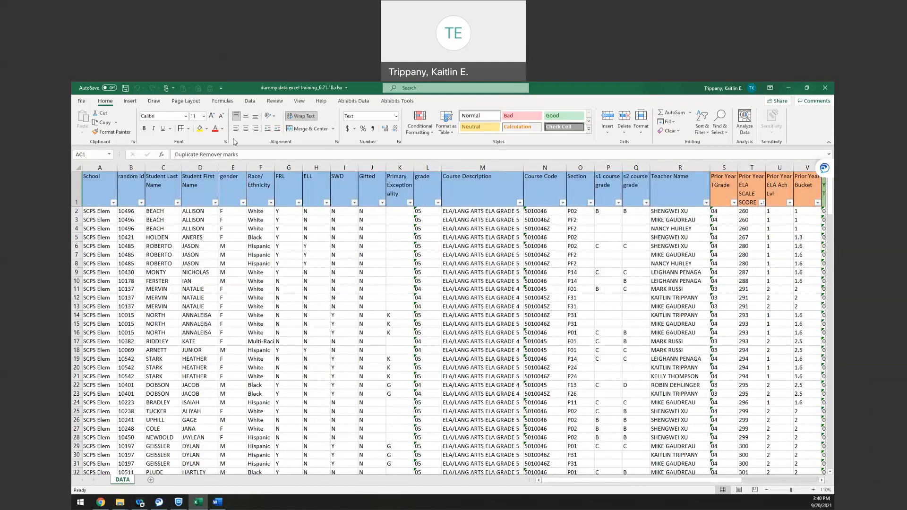
pyautogui.click(99, 190)
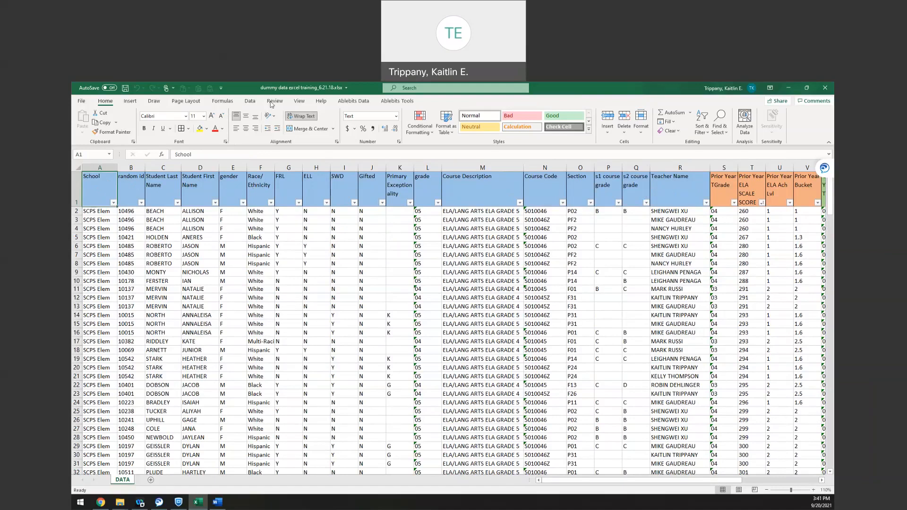
pyautogui.click(757, 213)
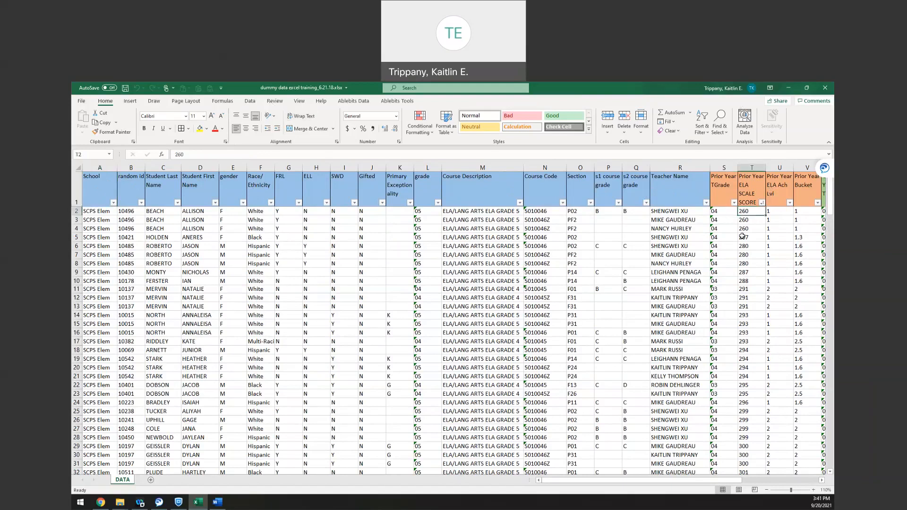
pyautogui.hscroll(7, 742, 237)
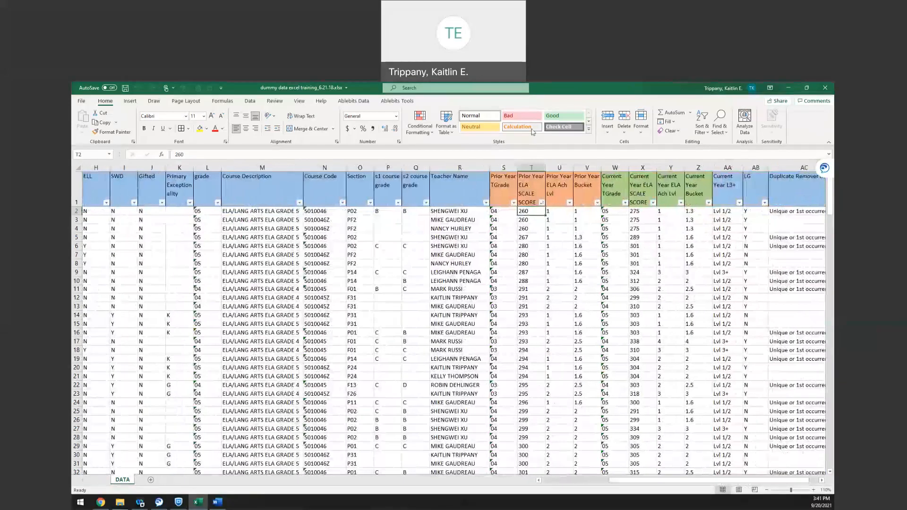
pyautogui.click(529, 217)
pyautogui.click(528, 212)
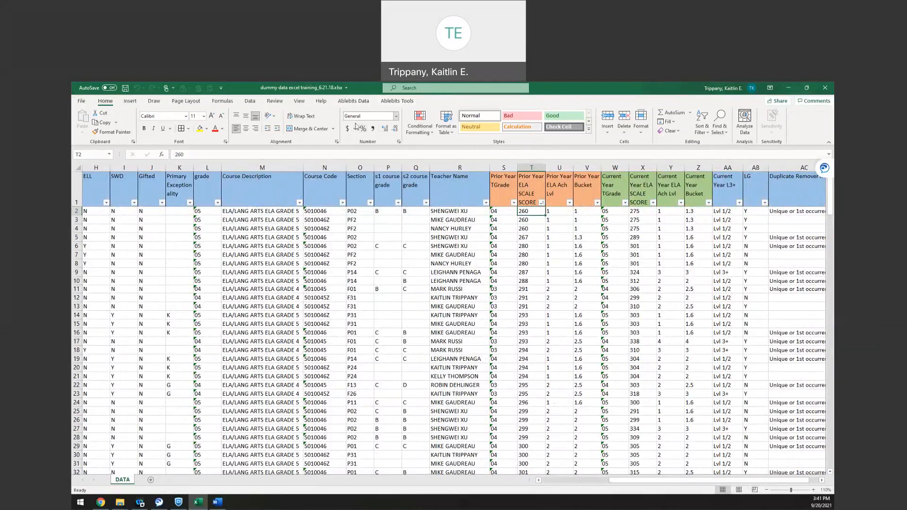
pyautogui.click(397, 117)
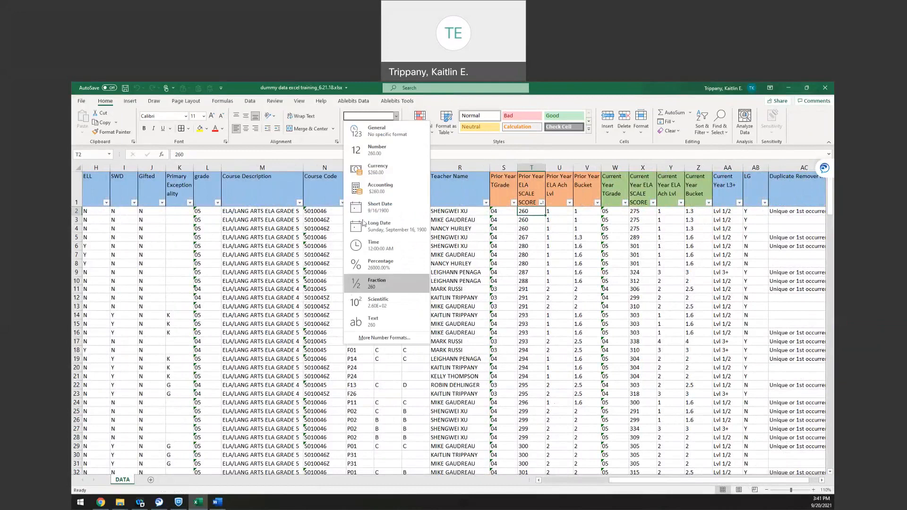
pyautogui.click(397, 119)
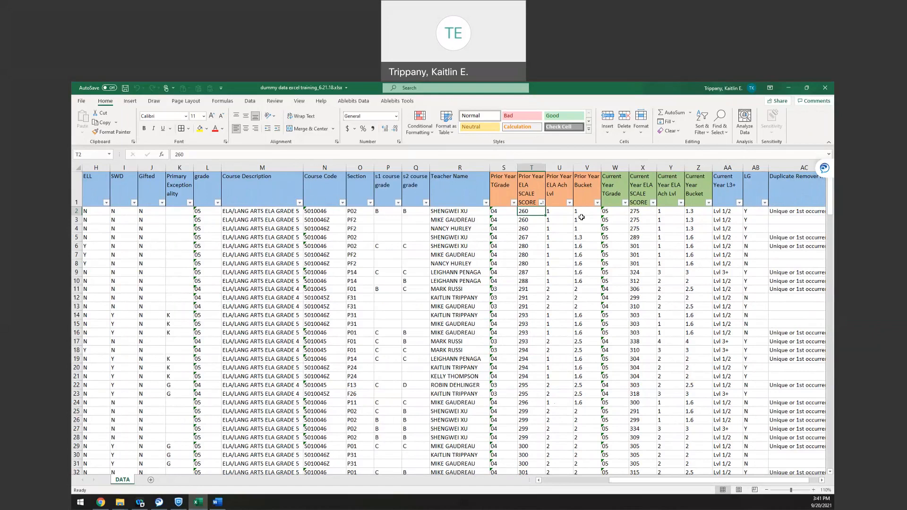
# Step: Create a pivot table on a new worksheet from the DATA sheet range A1:AC198
pyautogui.moveTo(645, 478); pyautogui.dragTo(577, 479)
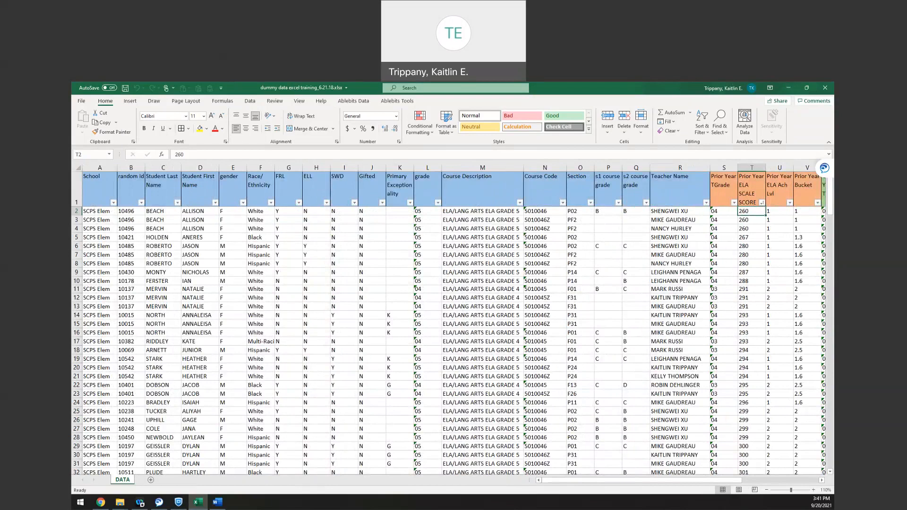
pyautogui.click(254, 297)
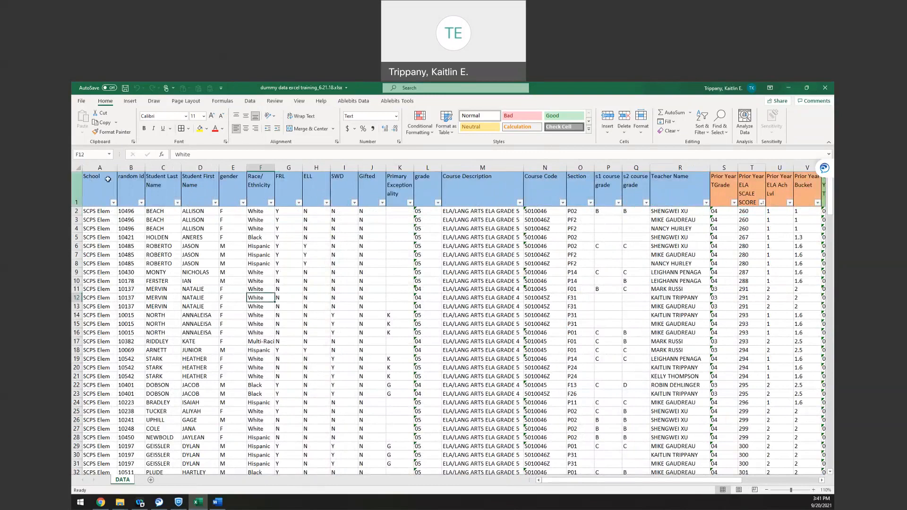
pyautogui.hotkey('ctrl', 'Home')
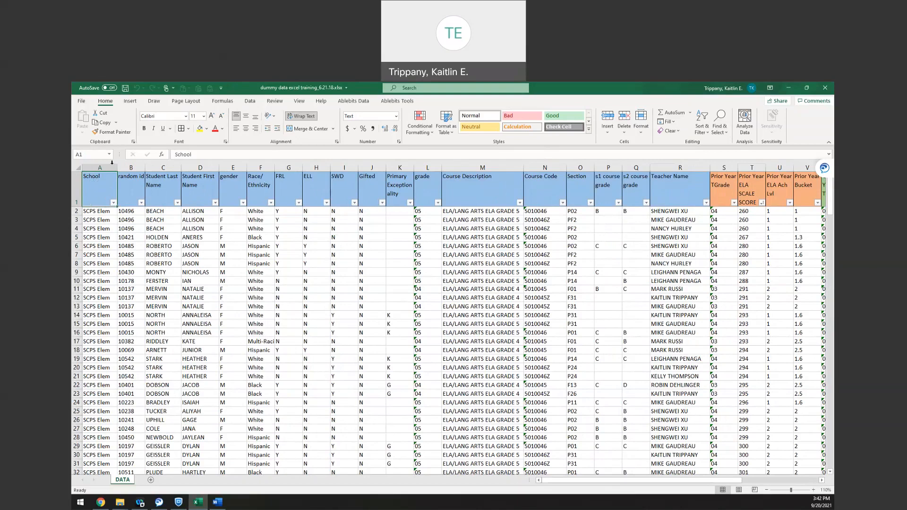
pyautogui.click(128, 102)
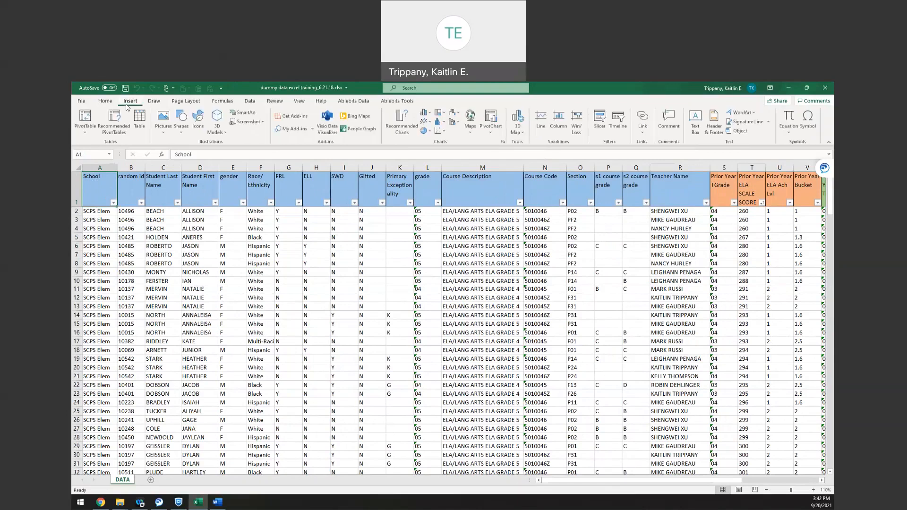
pyautogui.click(85, 118)
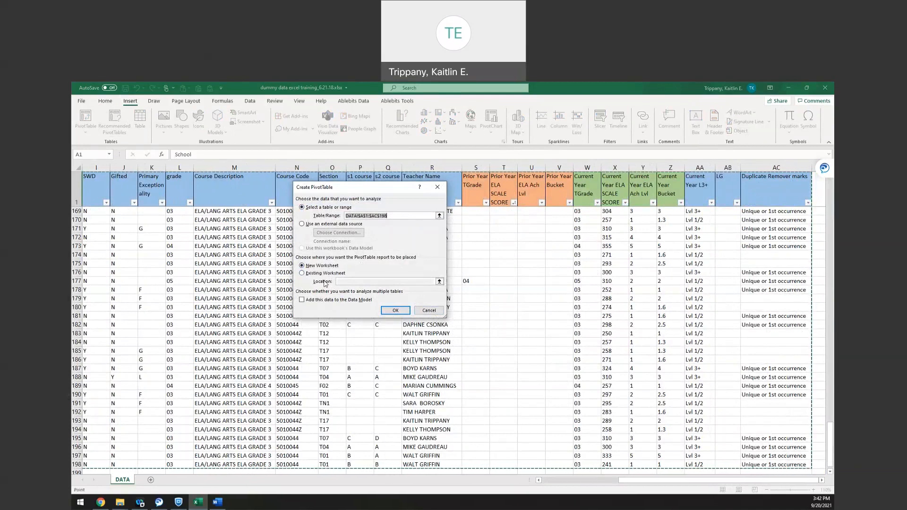
pyautogui.click(396, 311)
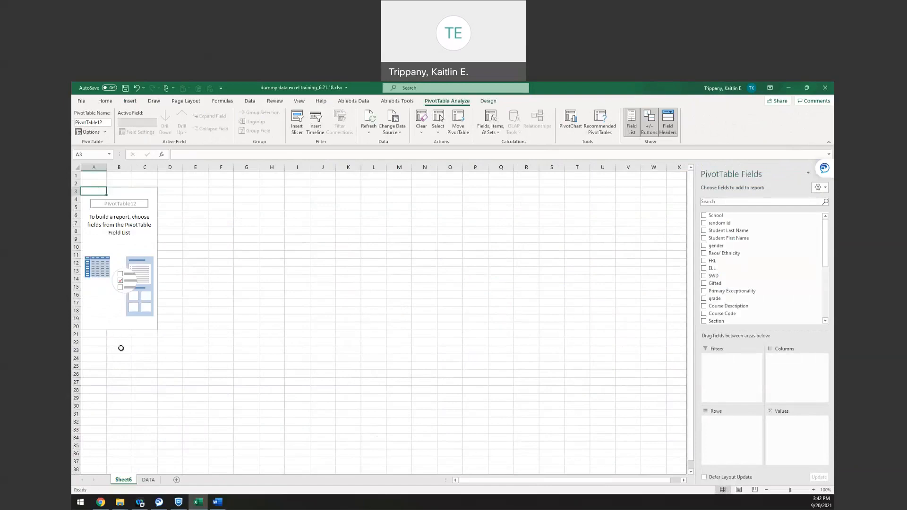
# Step: Compare the DATA sheet with the new pivot sheet, and check the field list with cells inside and outside the pivot table selected
pyautogui.click(151, 483)
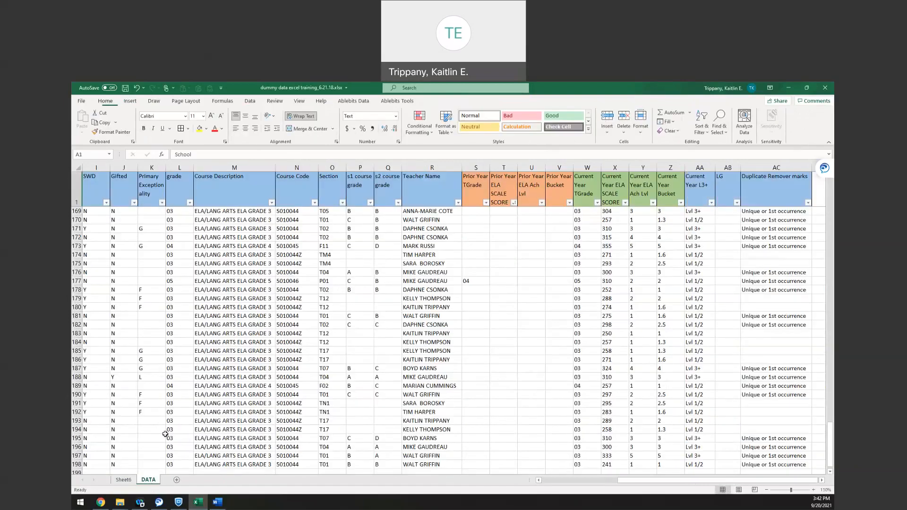
pyautogui.click(124, 480)
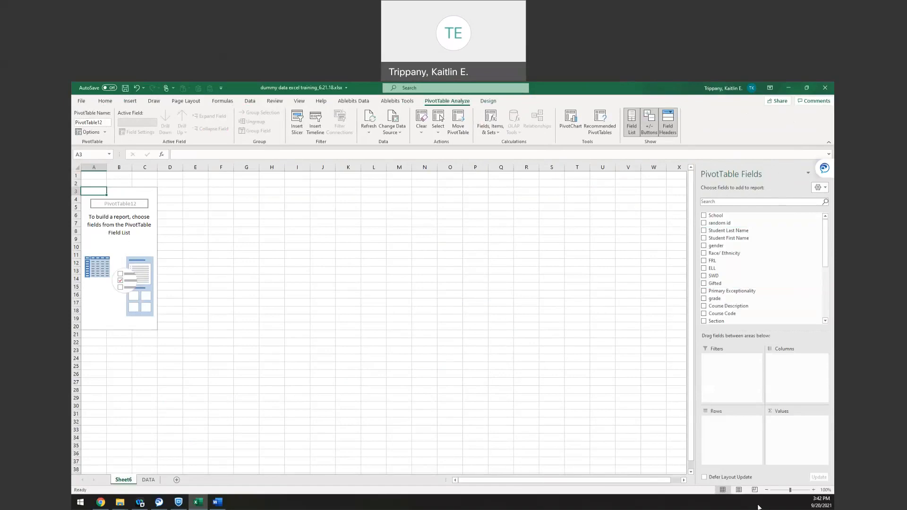
pyautogui.click(215, 269)
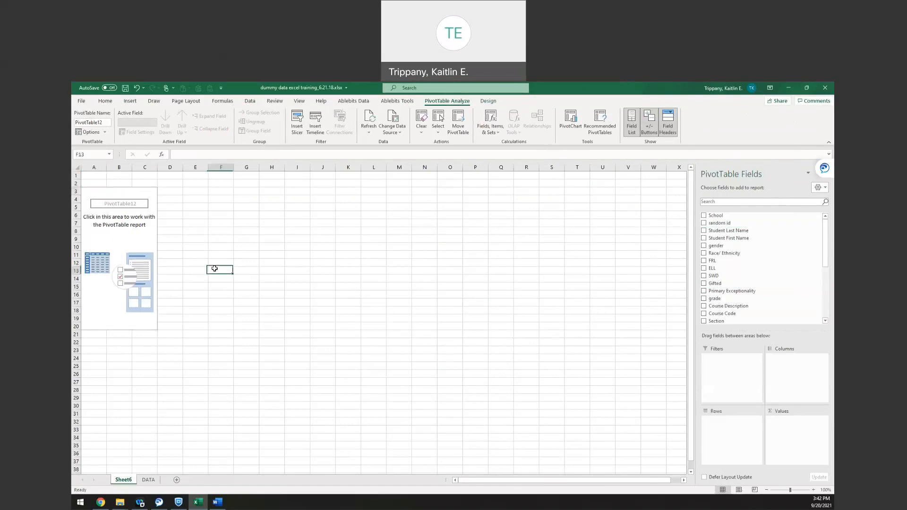
pyautogui.click(94, 204)
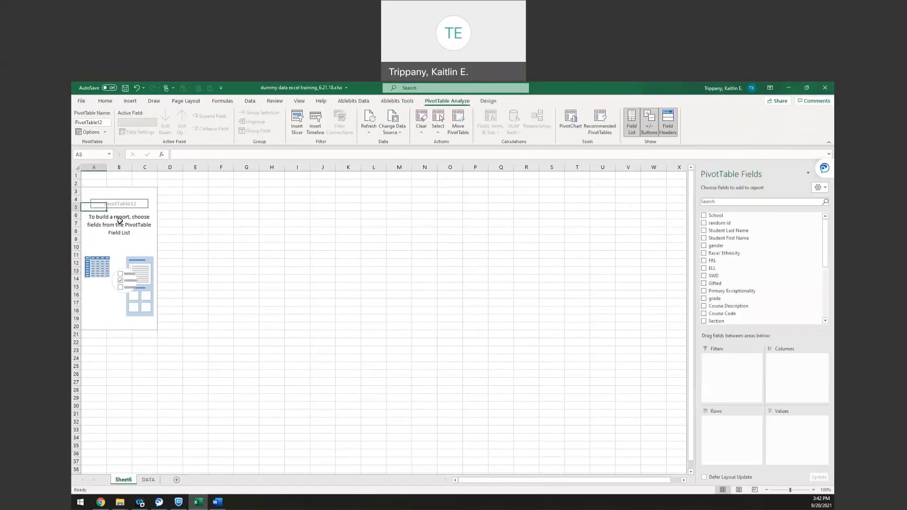
pyautogui.click(215, 240)
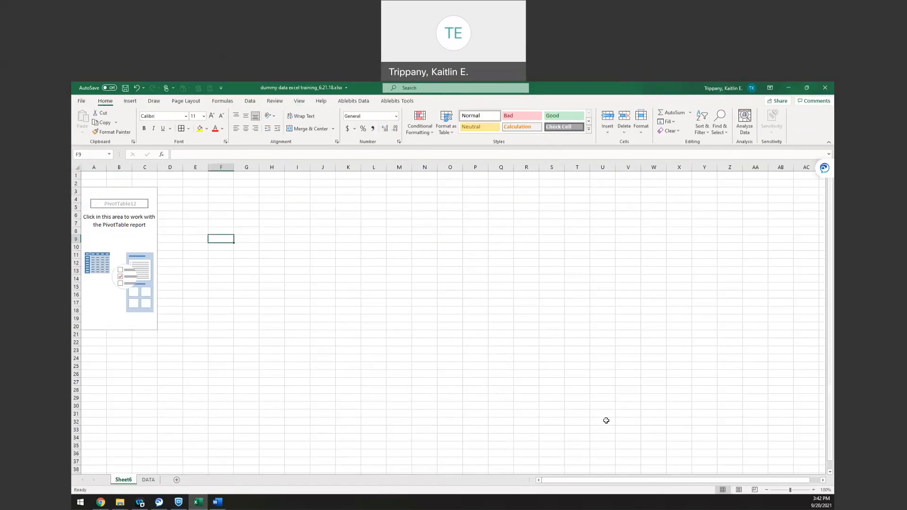
pyautogui.click(146, 232)
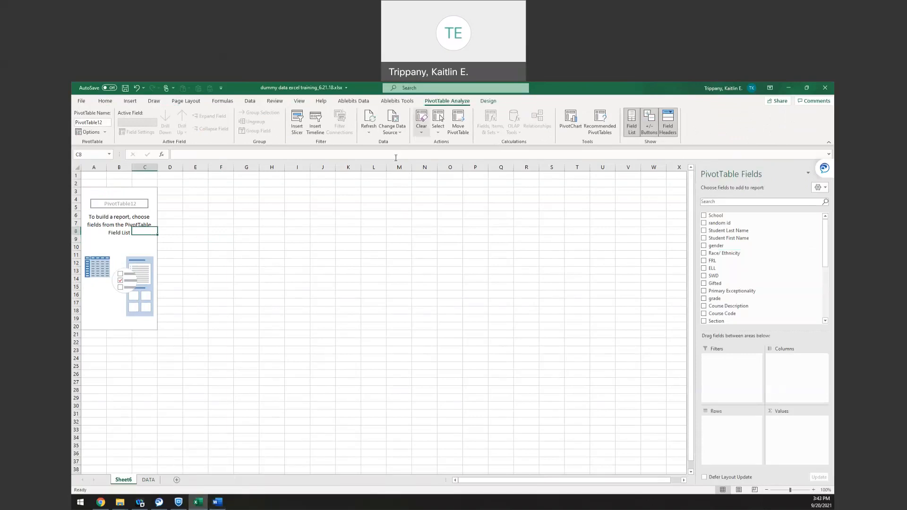
# Step: Examine the toggle for showing or hiding the pivot table's field list, and reselect the empty pivot table at A3
pyautogui.click(631, 124)
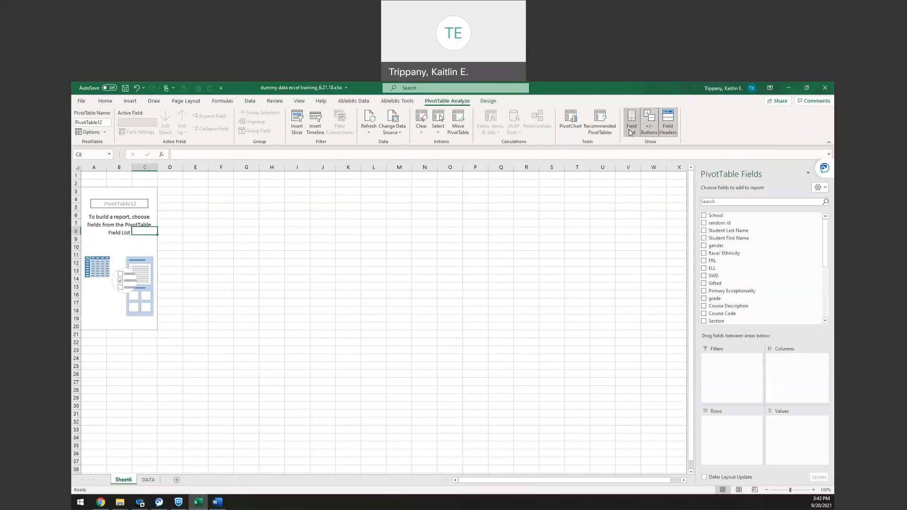
pyautogui.click(631, 131)
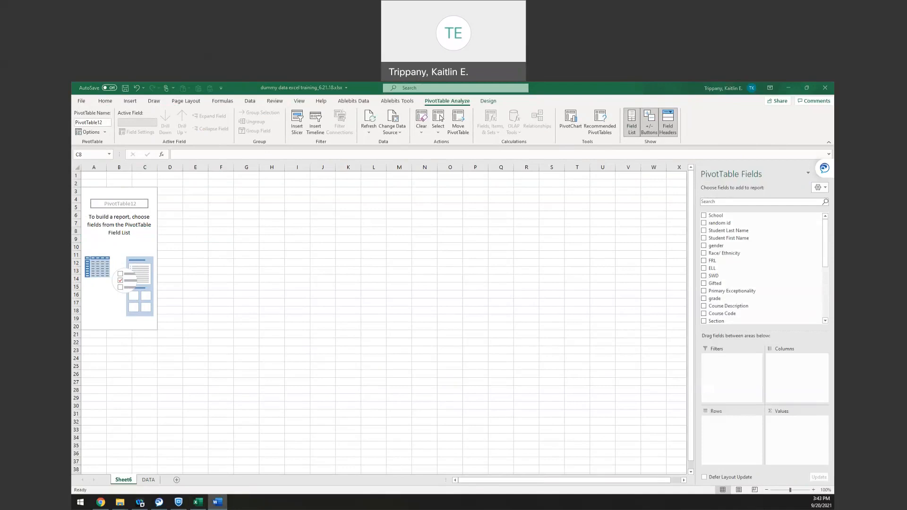
pyautogui.click(113, 250)
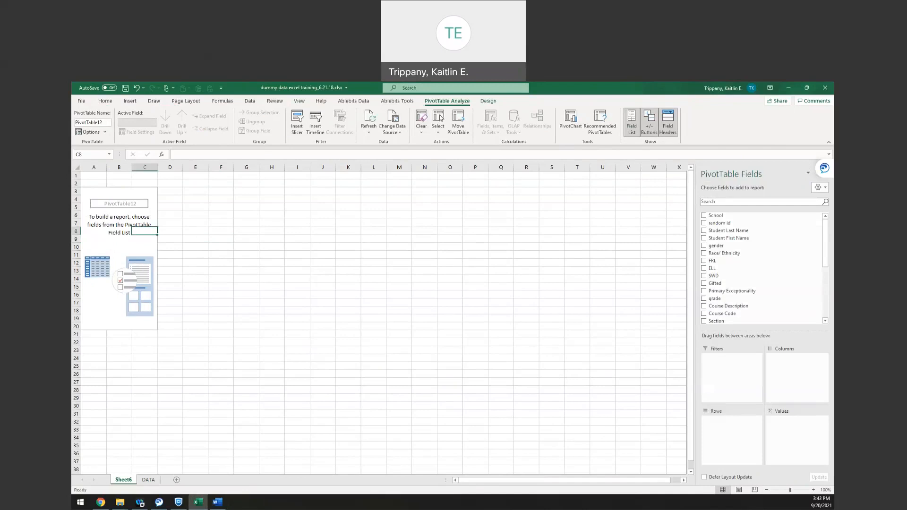
pyautogui.click(91, 193)
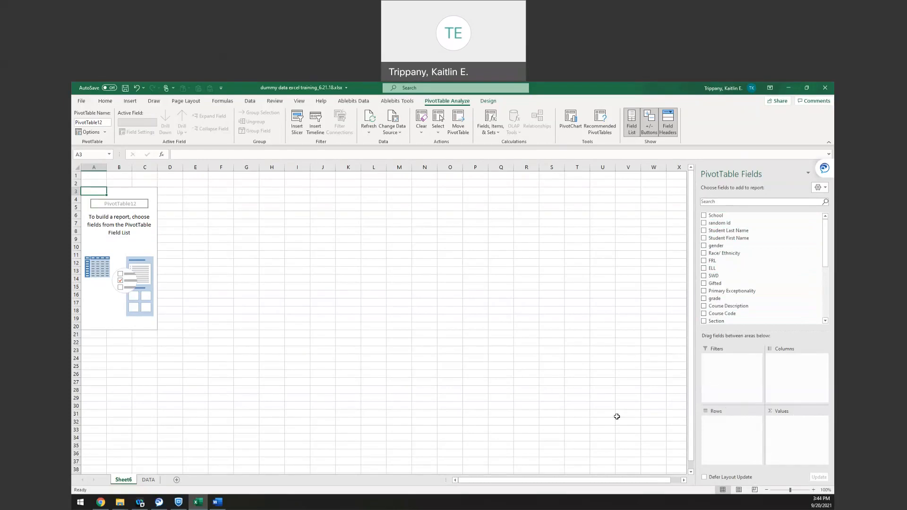
# Step: Add Teacher Name to the pivot table's rows, try taking it out, and put it back in the rows
pyautogui.click(218, 503)
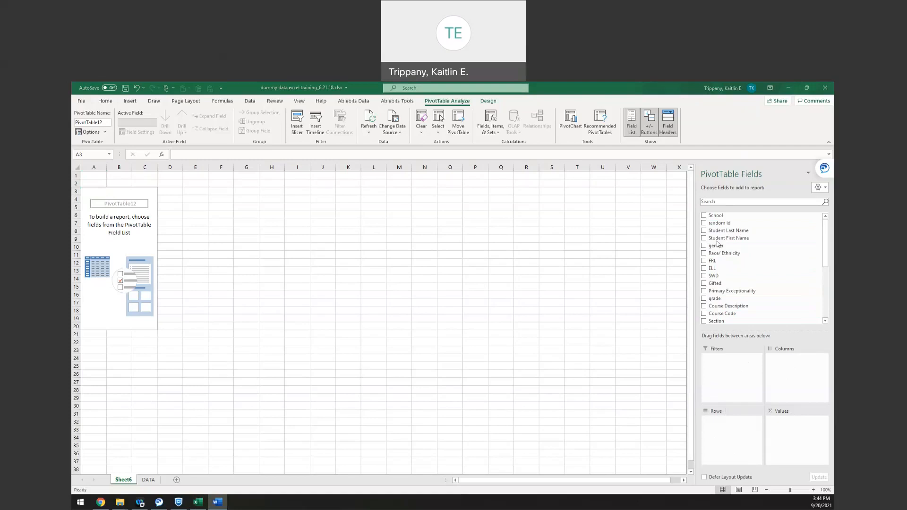
pyautogui.scroll(-2, 756, 267)
pyautogui.scroll(-1, 756, 267)
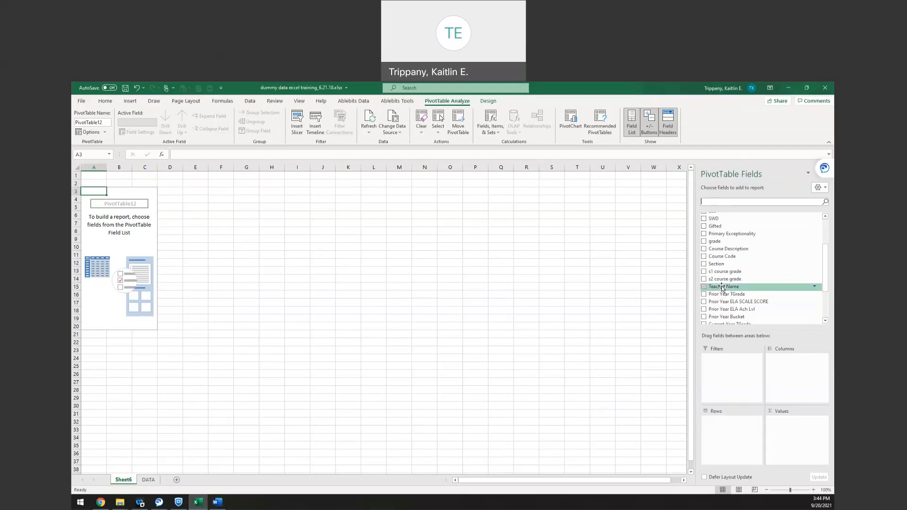
pyautogui.moveTo(721, 286); pyautogui.dragTo(730, 438)
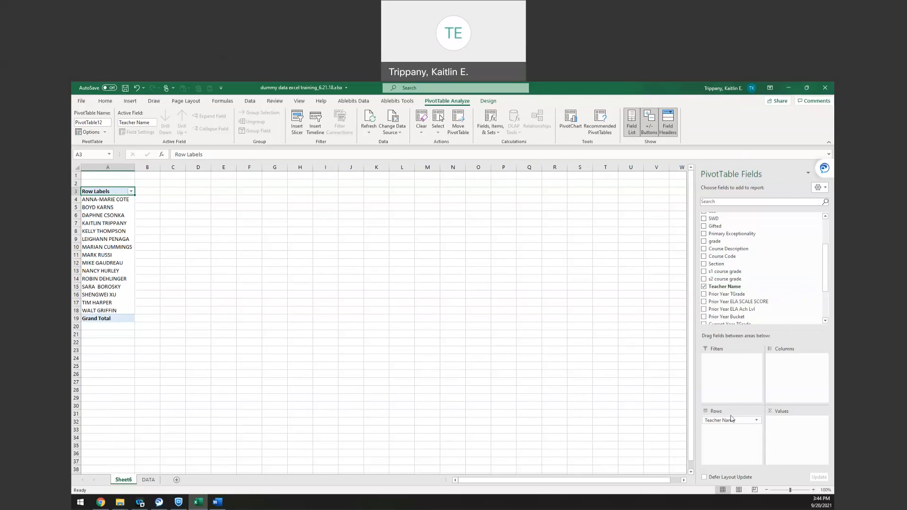
pyautogui.moveTo(731, 421); pyautogui.dragTo(720, 303)
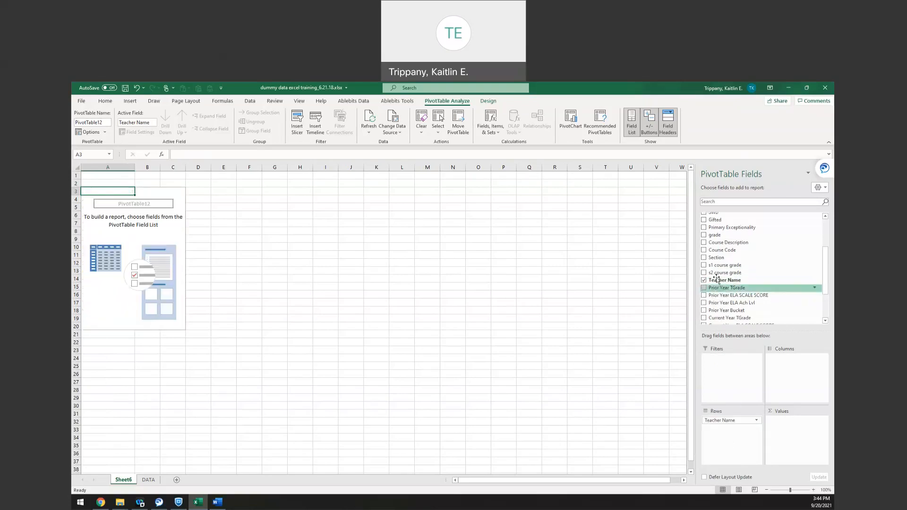
pyautogui.click(704, 280)
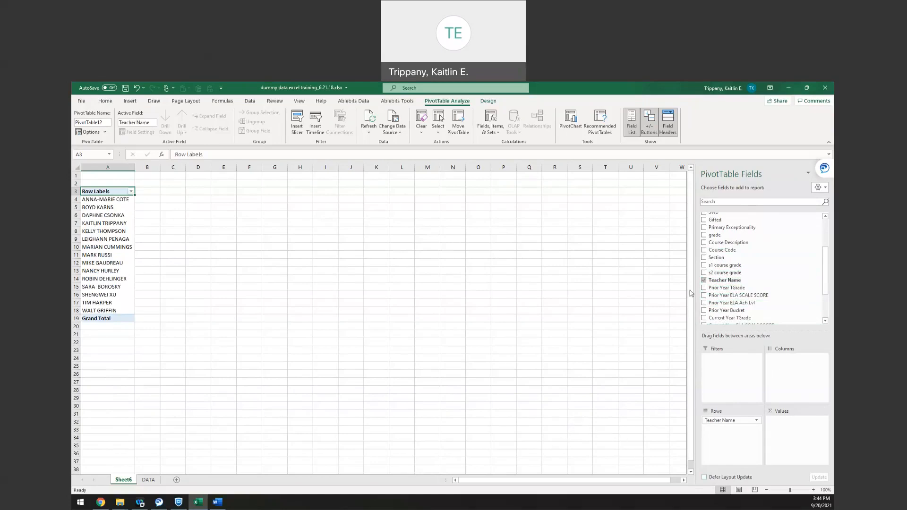
# Step: Add gender to the pivot table's columns and Student Last Name as a count to its values
pyautogui.scroll(-2, 756, 310)
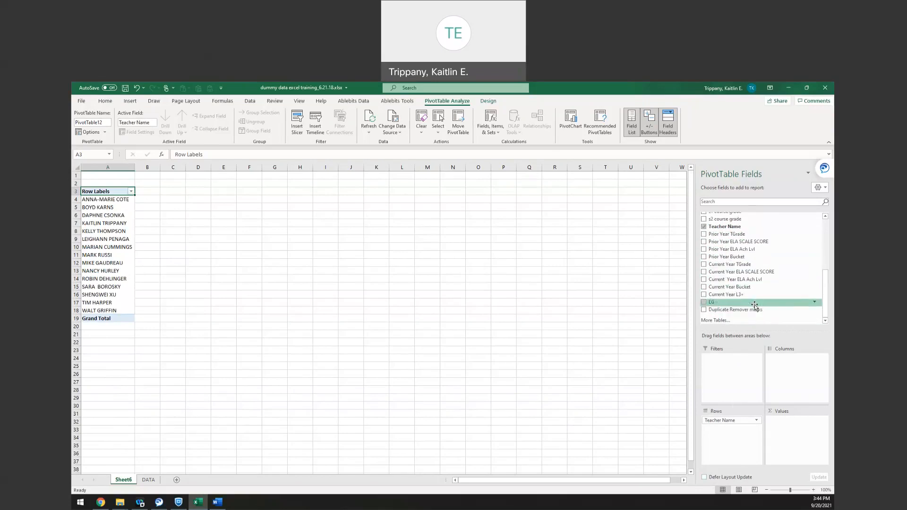
pyautogui.scroll(2, 755, 304)
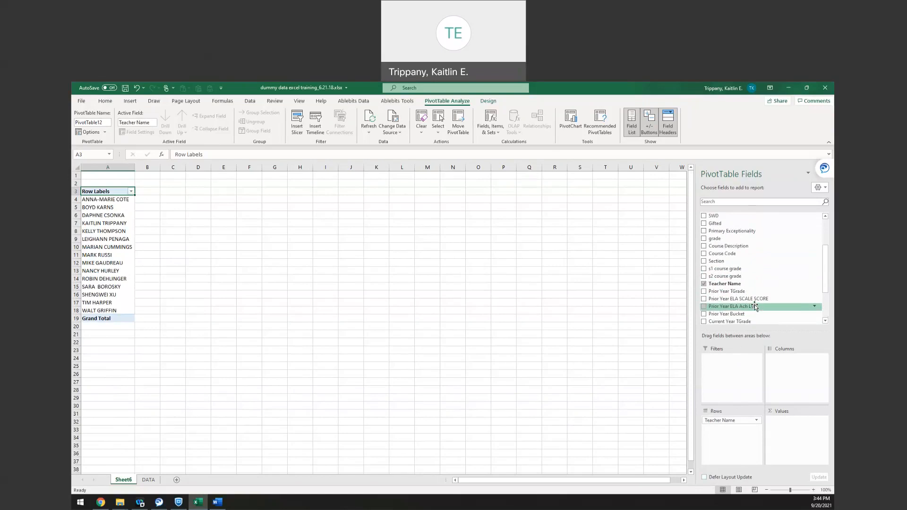
pyautogui.scroll(3, 756, 307)
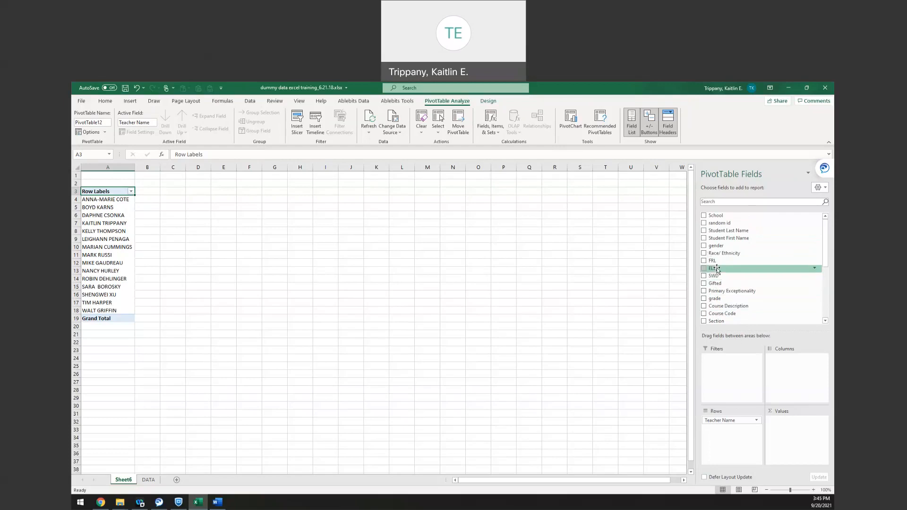
pyautogui.moveTo(718, 246); pyautogui.dragTo(800, 369)
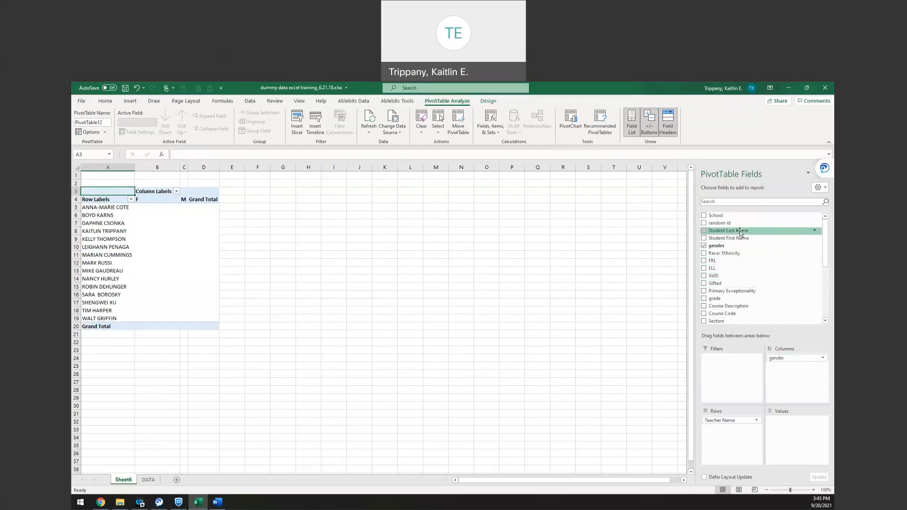
pyautogui.moveTo(738, 230); pyautogui.dragTo(792, 436)
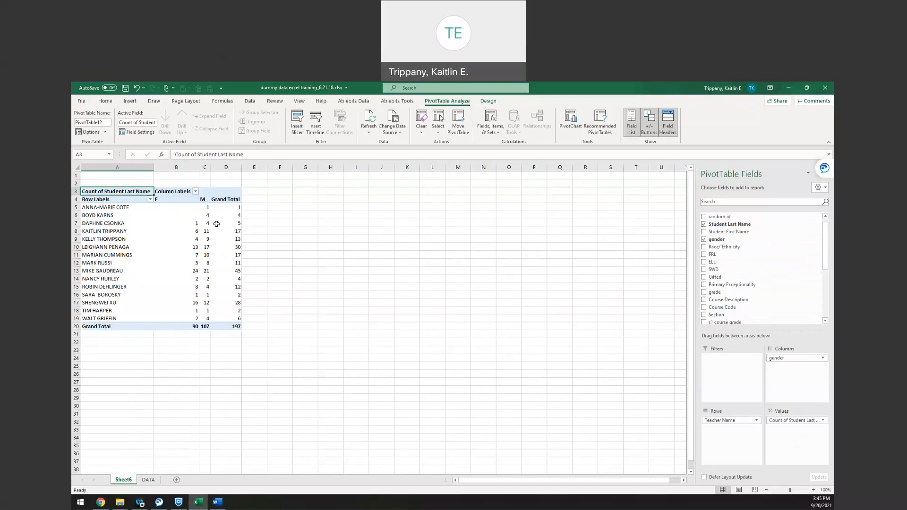
# Step: Examine the first teacher's row in the pivot table, including the F, M and Grand Total counts
pyautogui.click(98, 208)
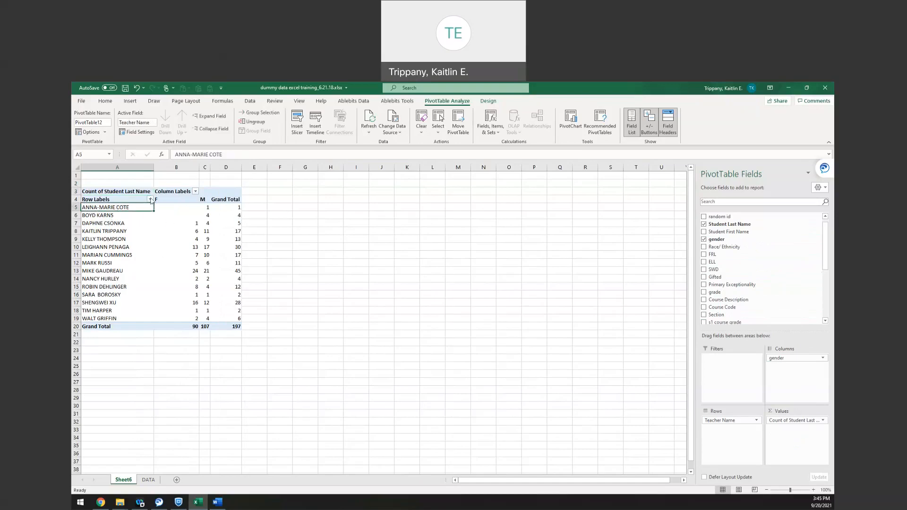
pyautogui.click(176, 207)
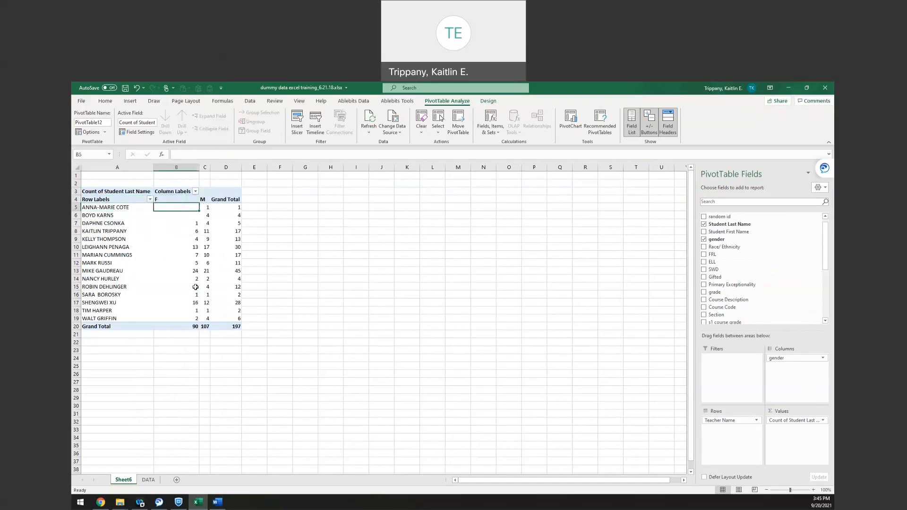
pyautogui.click(204, 207)
pyautogui.click(235, 207)
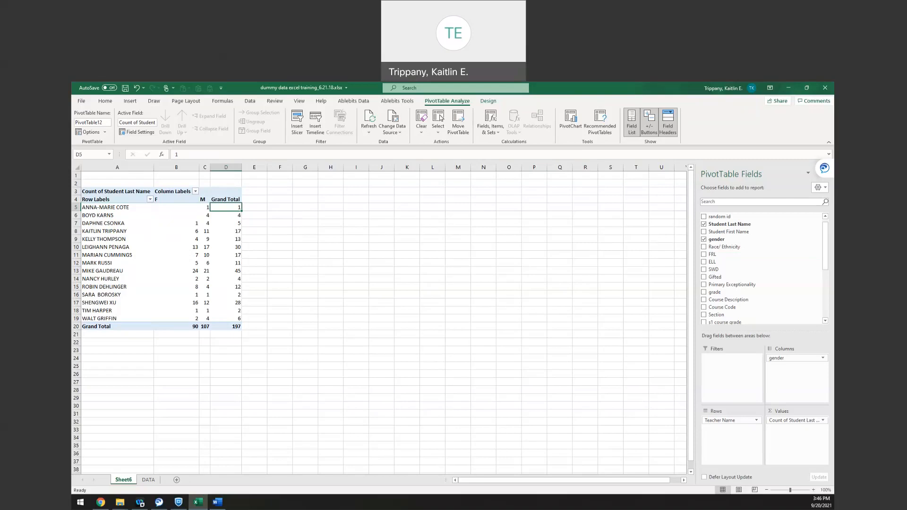
# Step: Switch to the pivot table guide in Word and maximize it to read the Pivot Table Logic section
pyautogui.hotkey('alt', 'Tab')
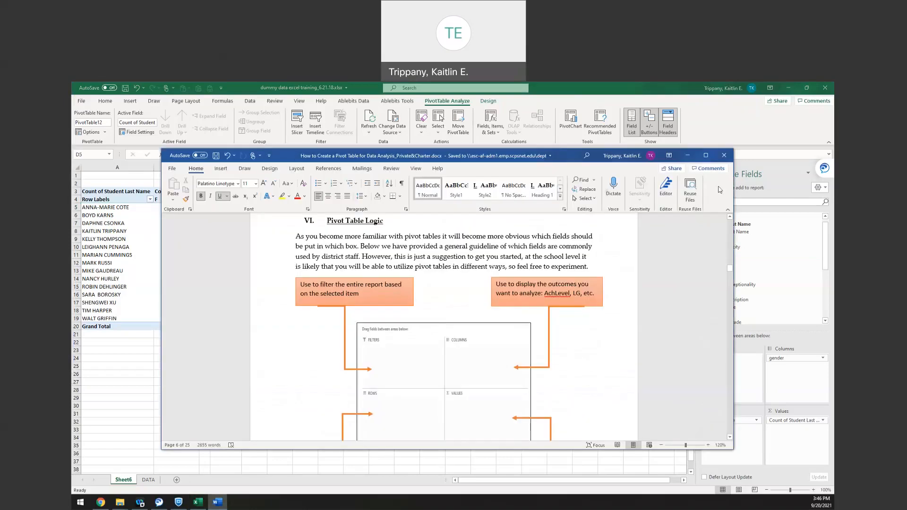
pyautogui.click(705, 157)
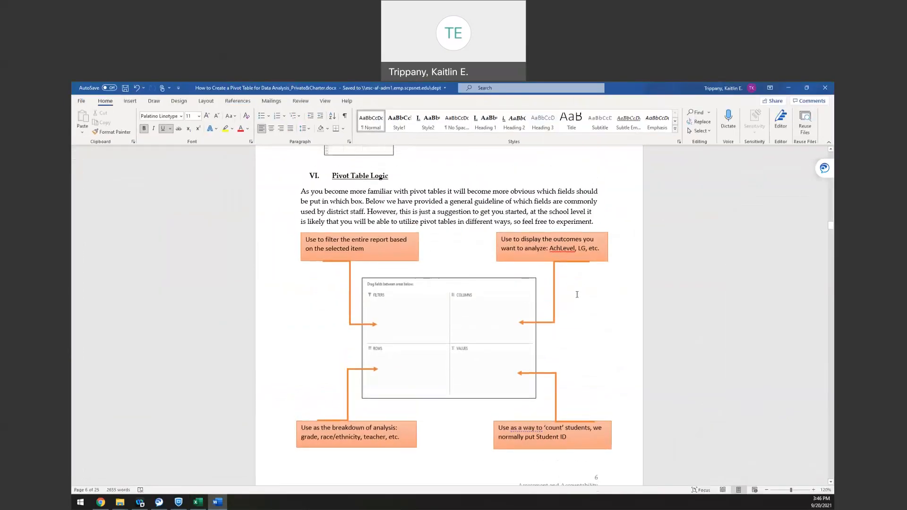